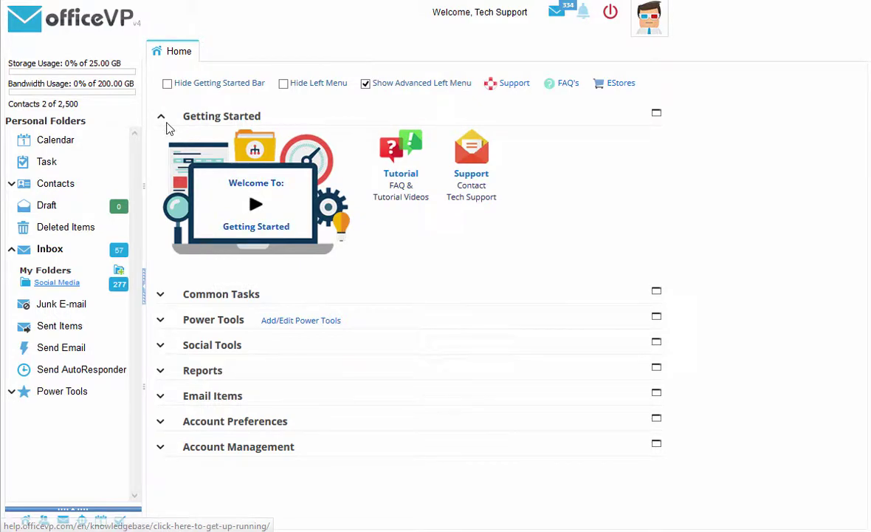
Open the Letter Library under Power Tools and skip its tutorial video to the saved templates.
click(162, 117)
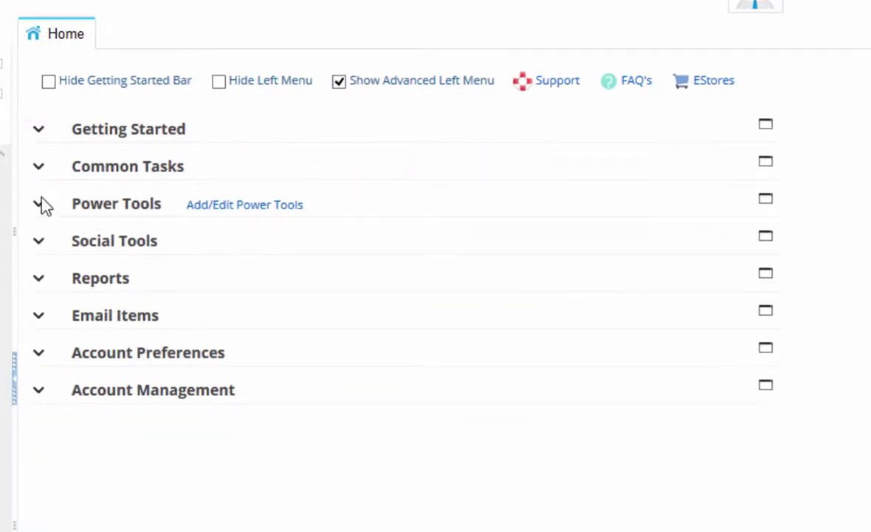
click(37, 204)
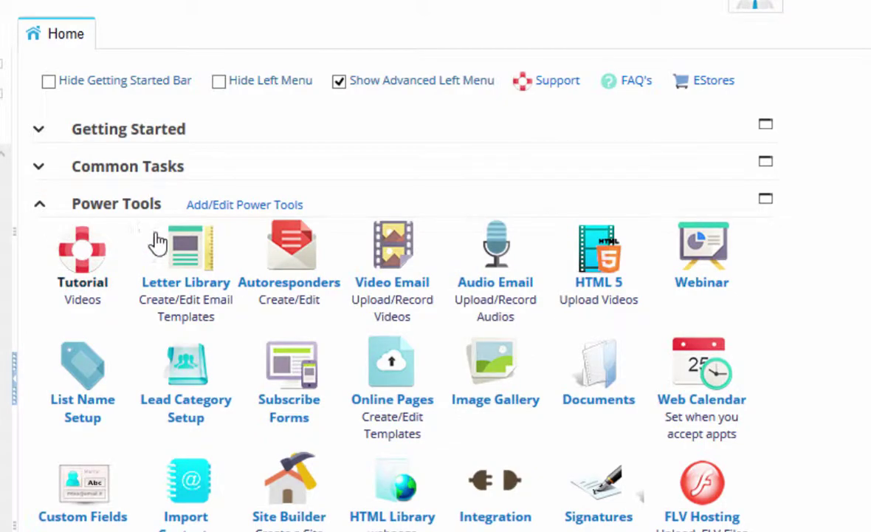
click(175, 243)
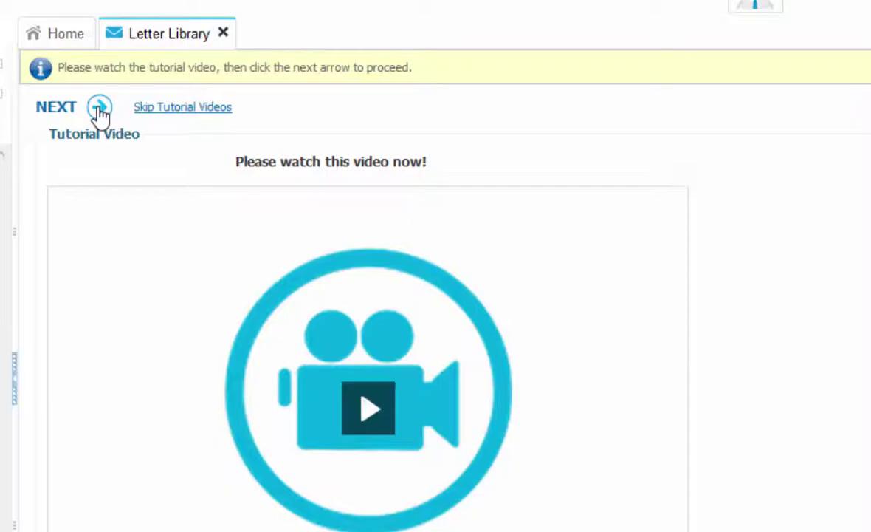
click(100, 108)
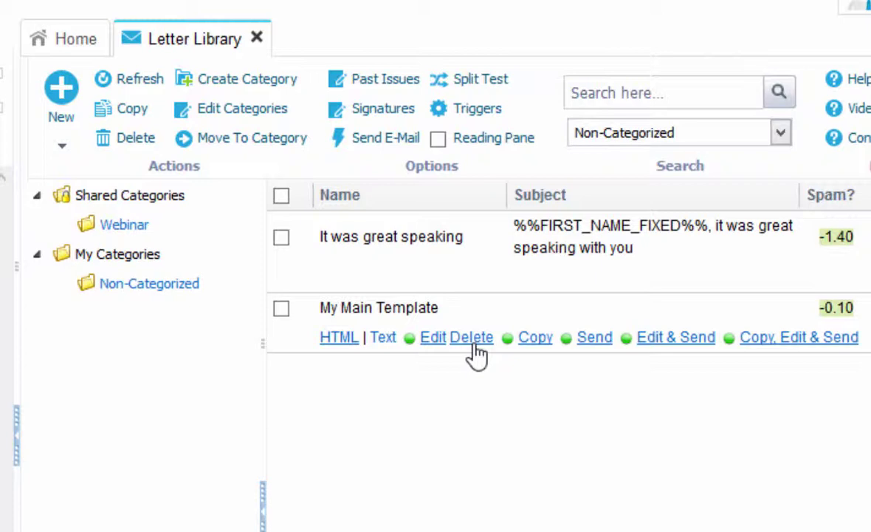
Start sending My Main Template from the Letter Library.
click(596, 339)
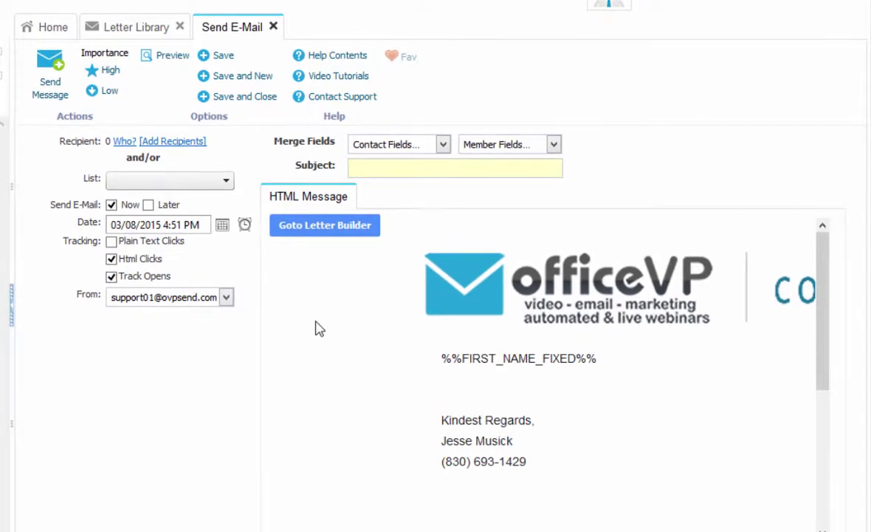
Paste the two conference-call lines under %%FIRST_NAME_FIXED%% in the greeting block, then select the website address.
click(314, 231)
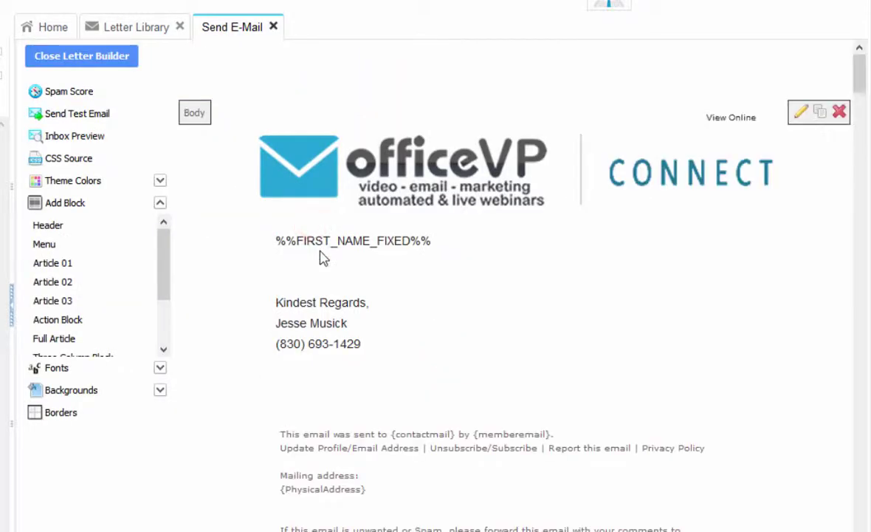
click(320, 249)
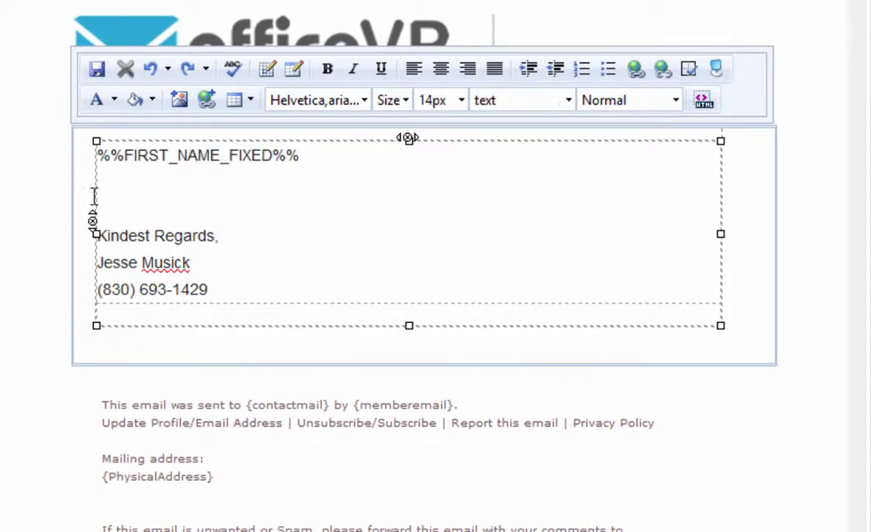
click(115, 184)
text(We have a conference call tomorrow at 10:00AM EST You will find the call details on our website http://www.officevp.com)
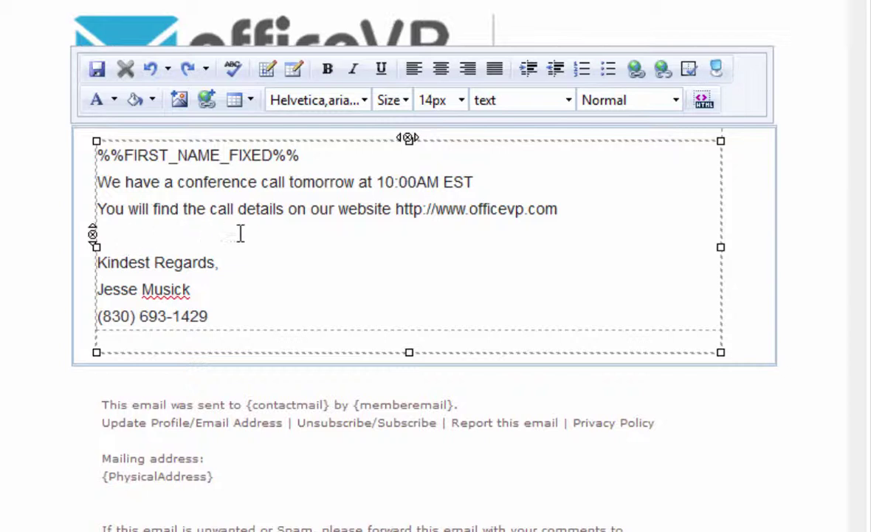
click(562, 211)
drag(563, 211, 399, 214)
key(ctrl+c)
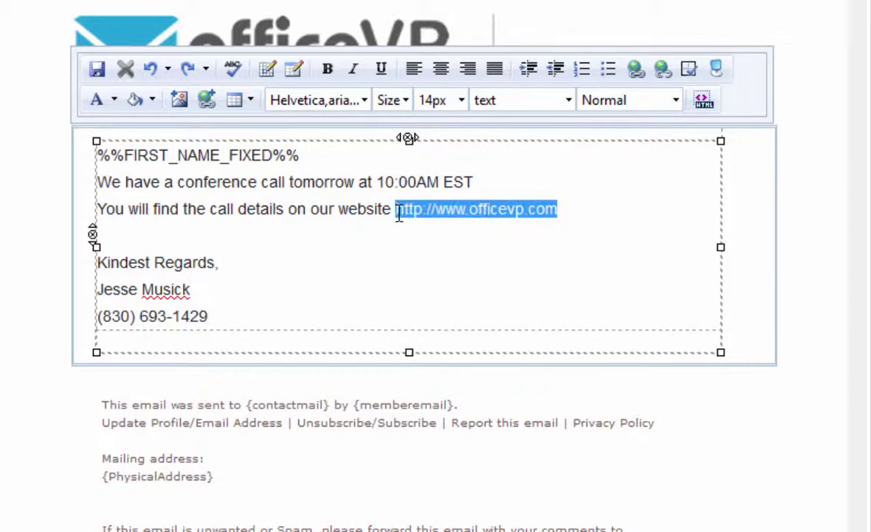
click(207, 104)
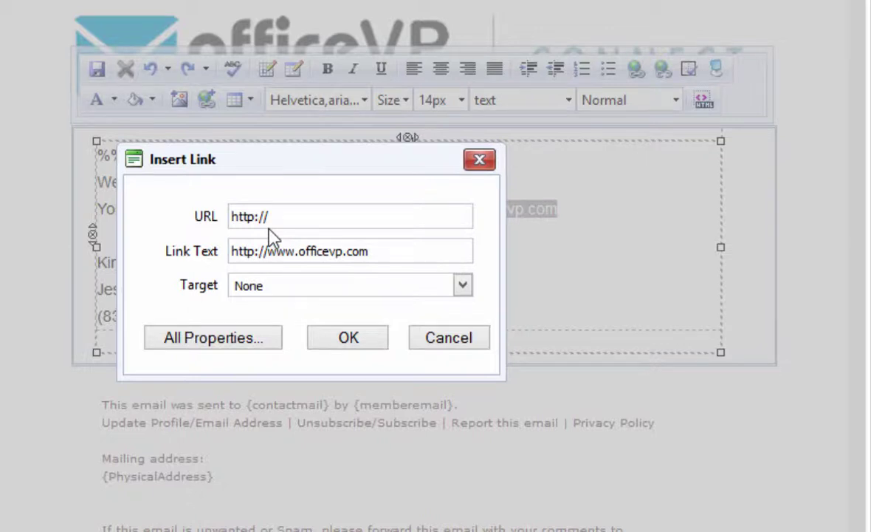
drag(270, 216, 231, 220)
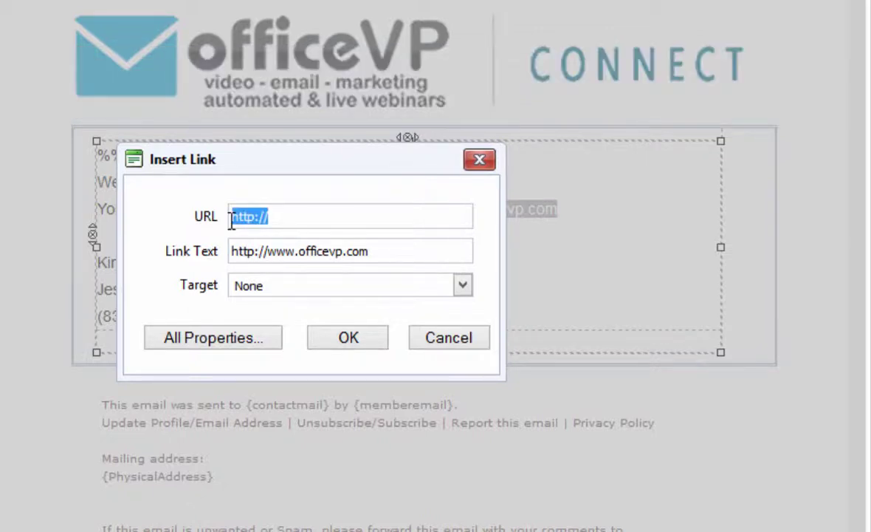
key(ctrl+v)
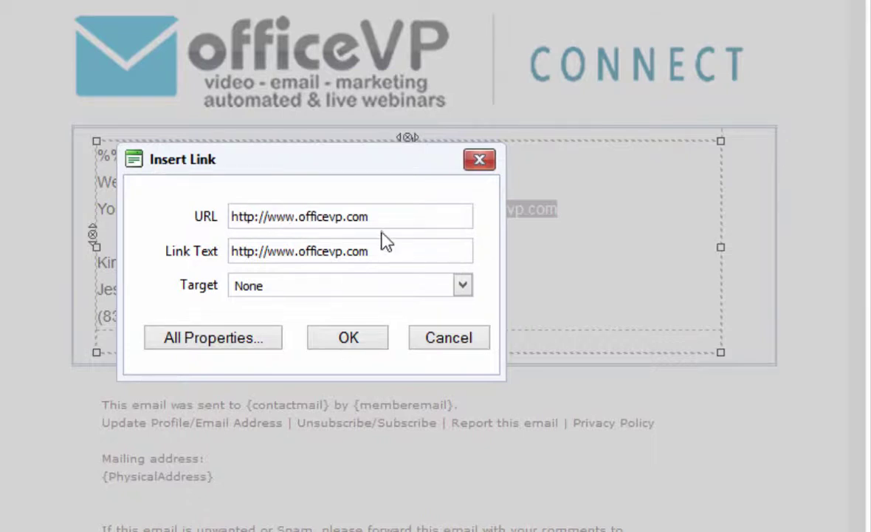
click(351, 293)
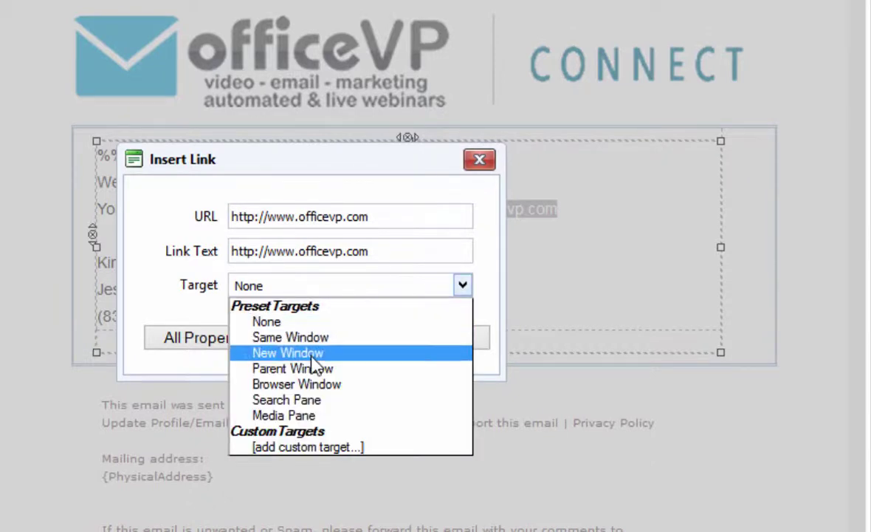
click(313, 354)
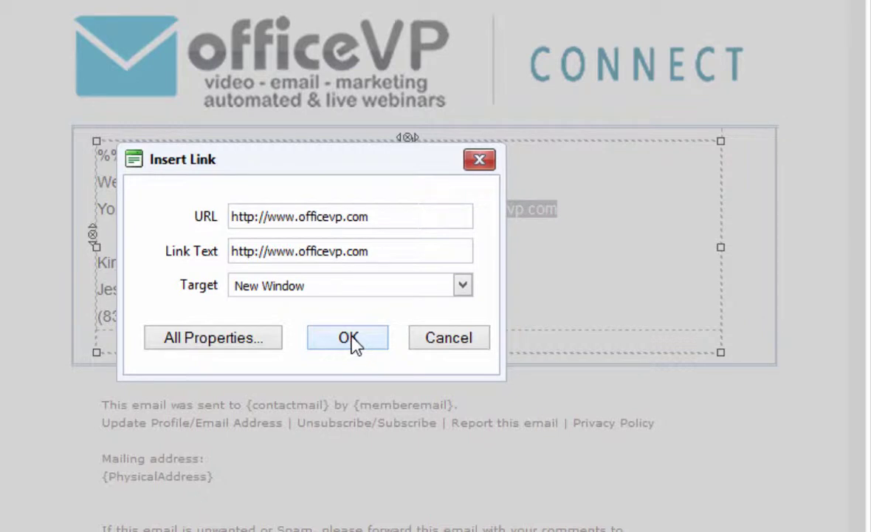
click(352, 338)
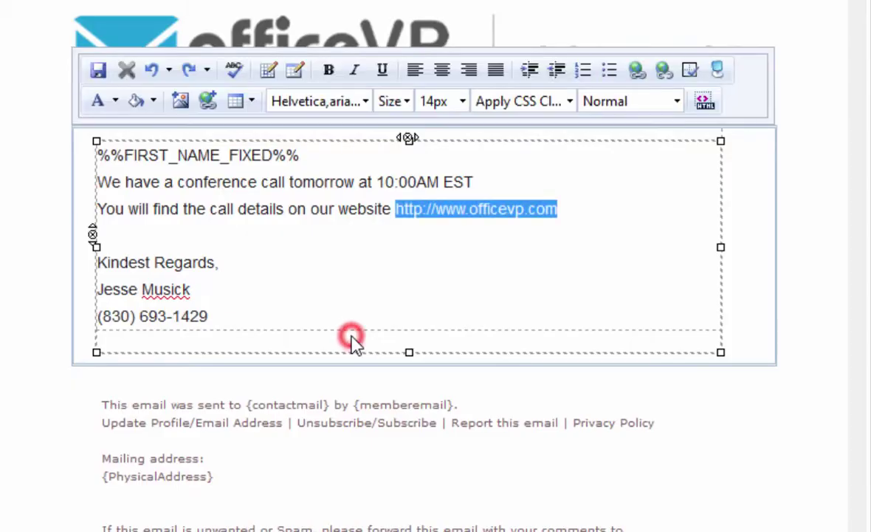
click(95, 71)
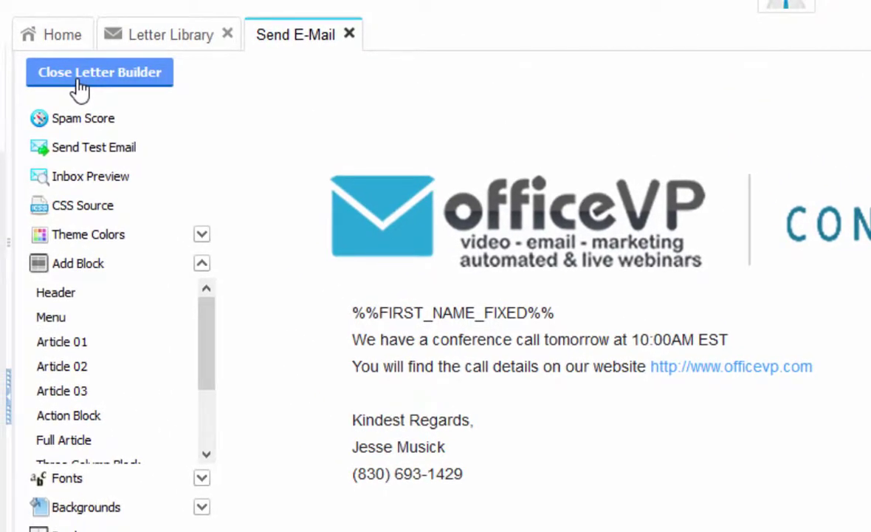
click(80, 74)
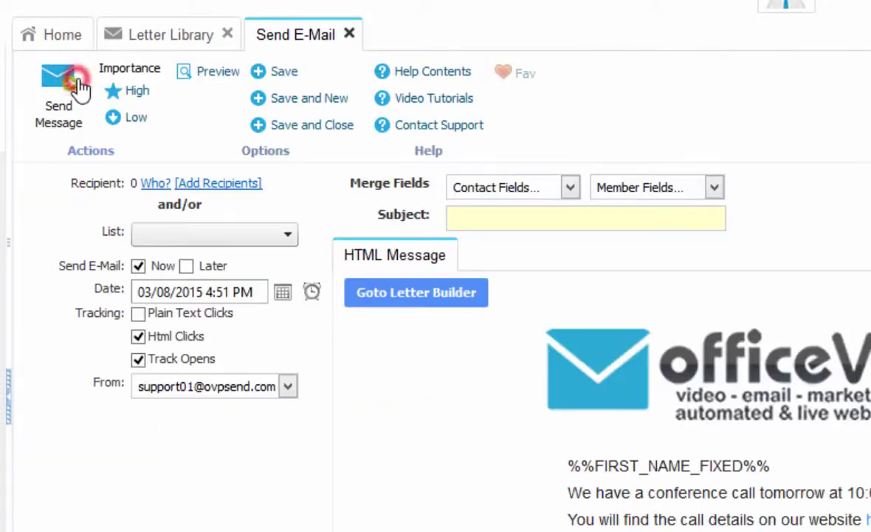
Choose the Real Estate mailing list as the email's recipients.
click(289, 236)
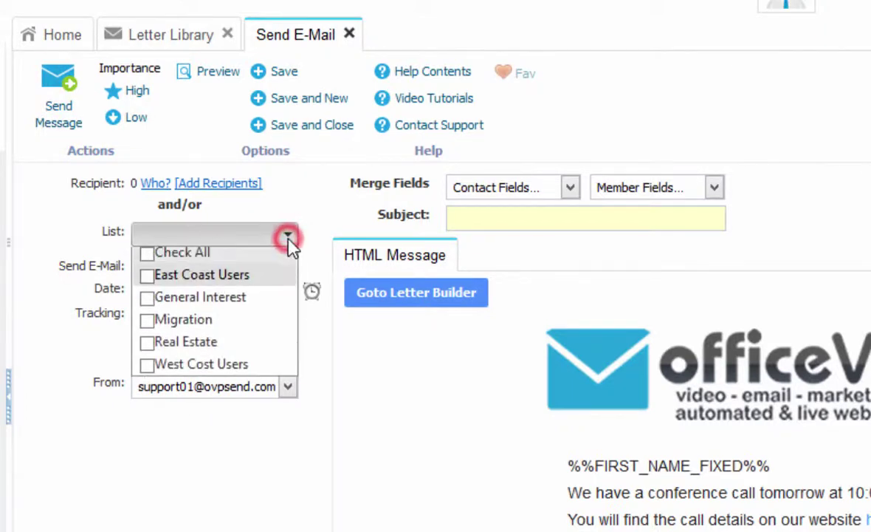
click(147, 353)
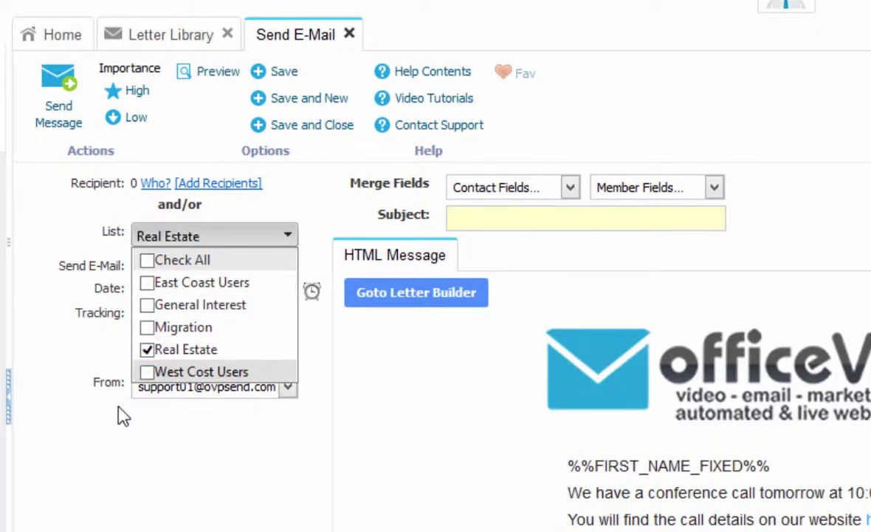
click(105, 448)
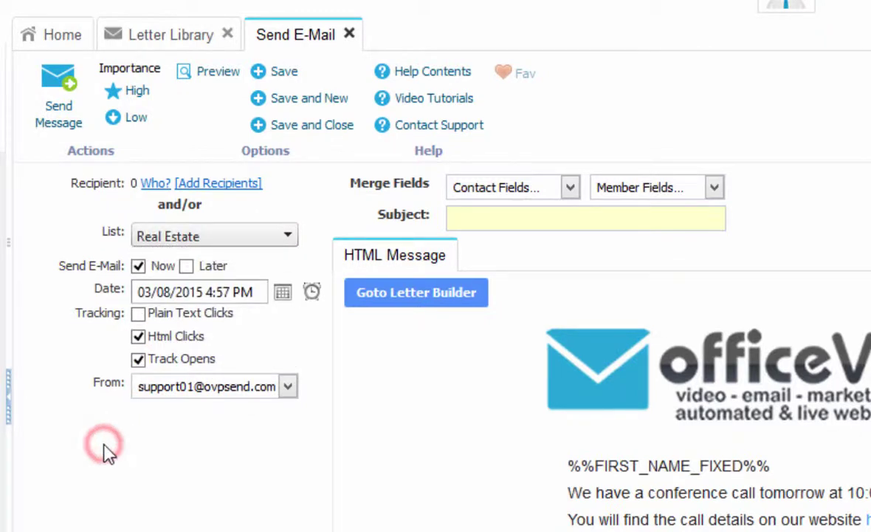
Set the date to 03/09/2015 at 7:00 AM, then switch delivery back to Now.
click(187, 267)
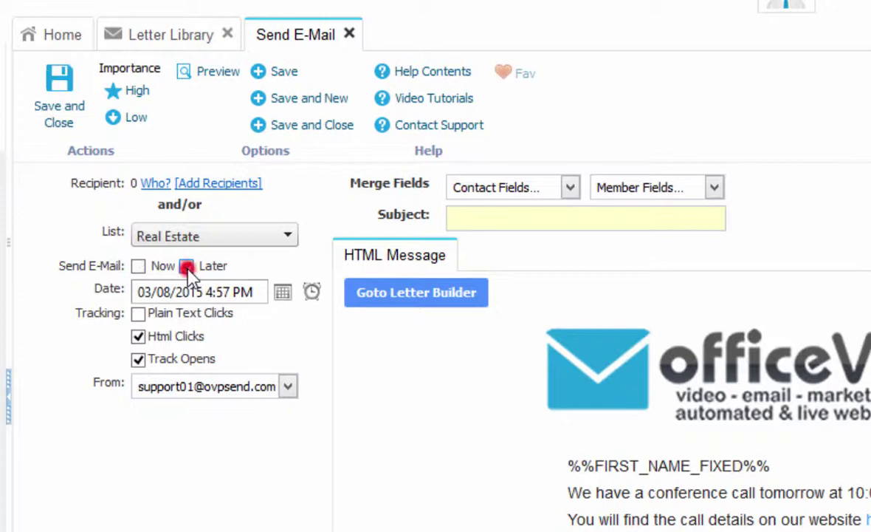
click(282, 294)
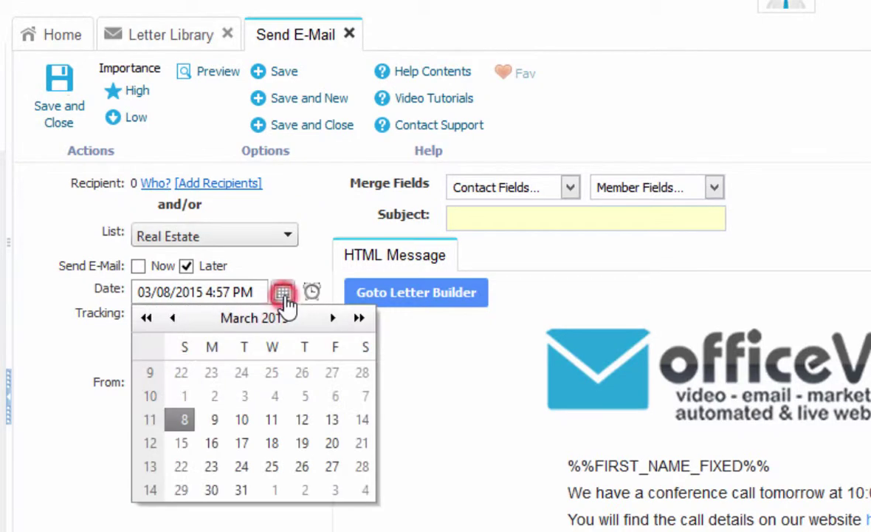
click(212, 420)
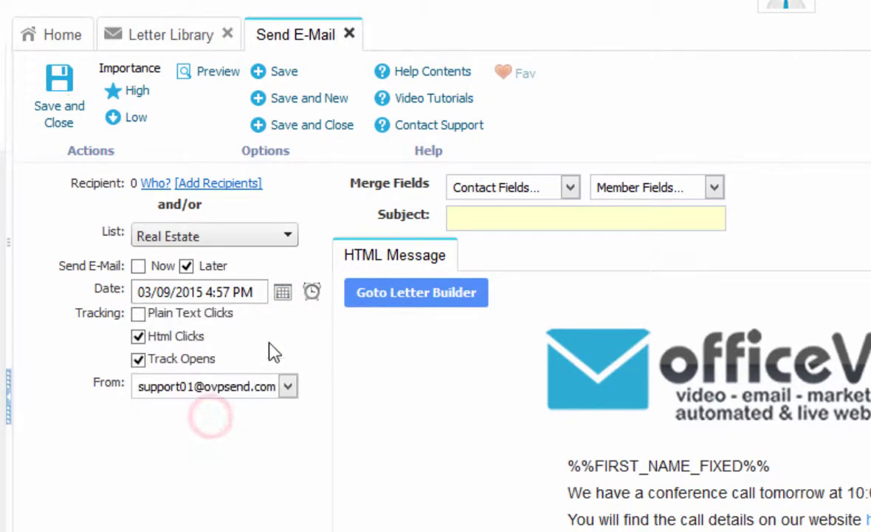
click(311, 293)
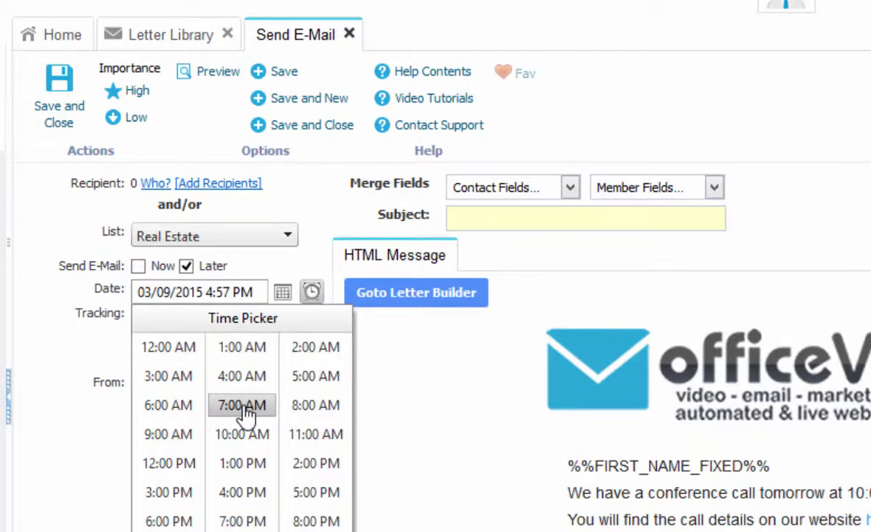
click(242, 406)
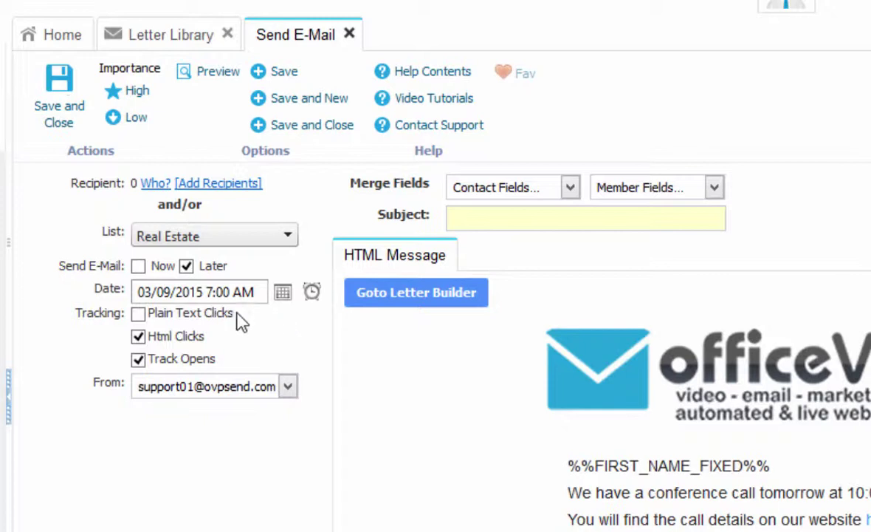
click(138, 267)
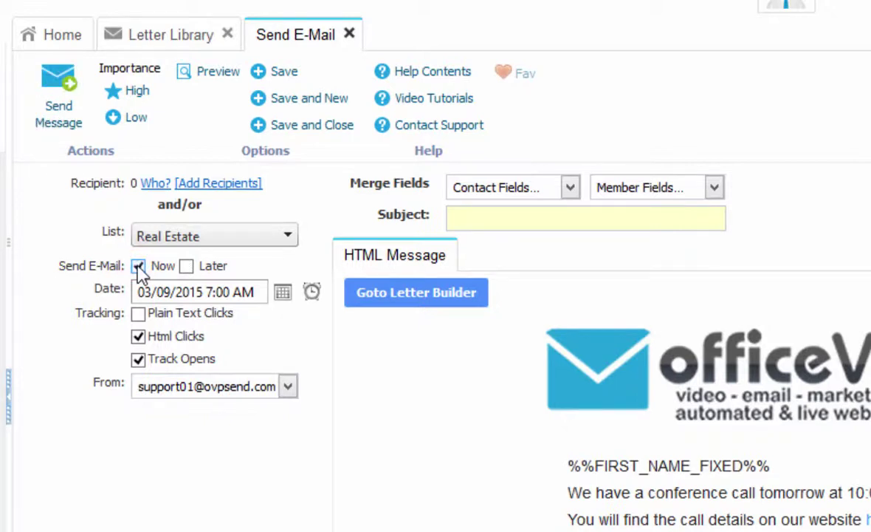
Make the subject the Contact First Name field plus tomorrow's call details, send it, and close the tab.
click(494, 219)
click(476, 188)
click(512, 241)
click(626, 218)
text(, tomorrow's call details)
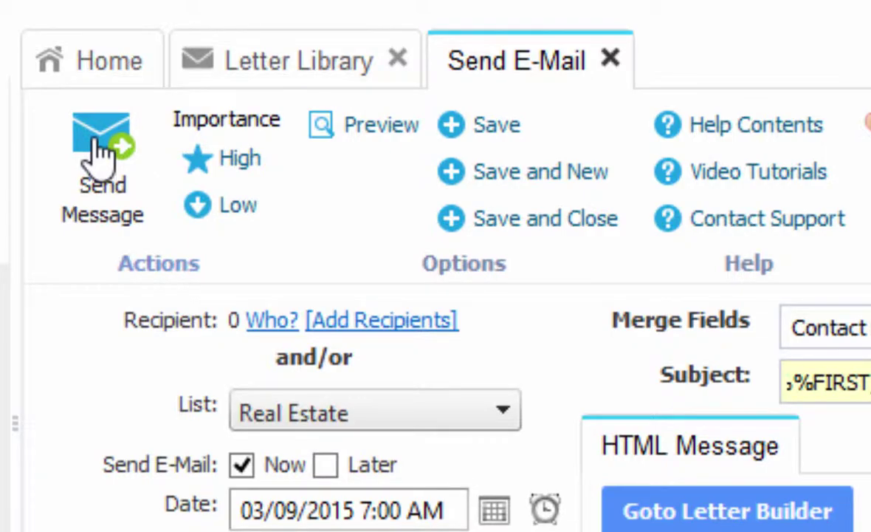
click(102, 152)
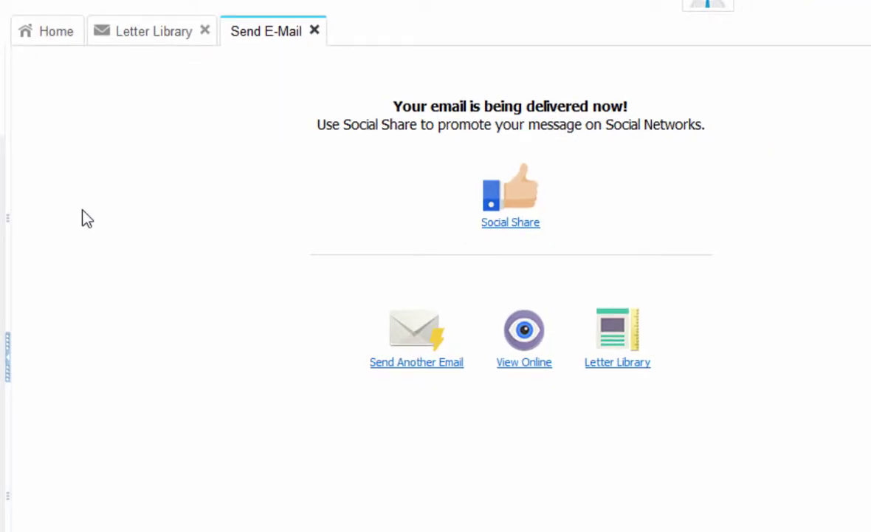
click(314, 31)
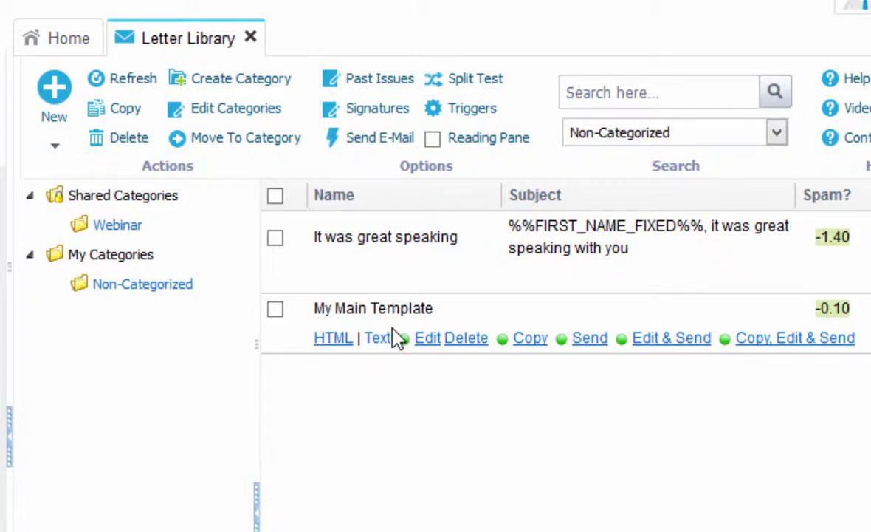
mouse_move(391, 270)
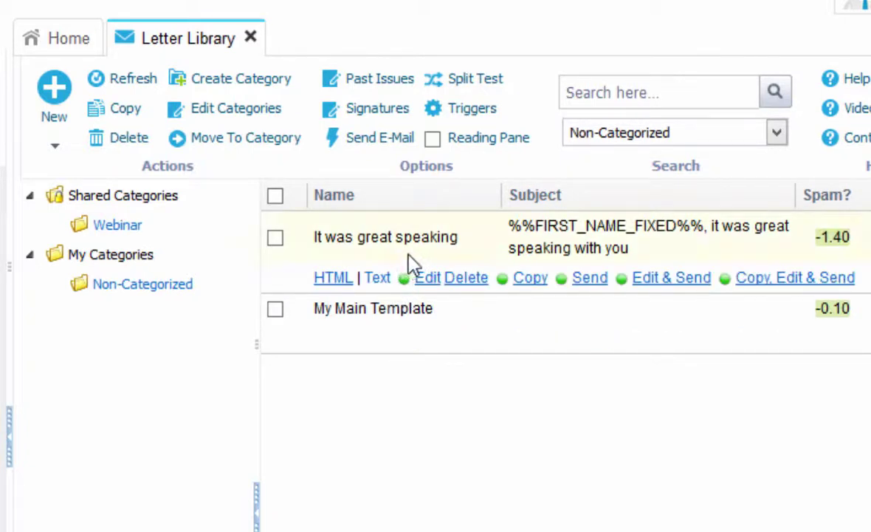
click(333, 278)
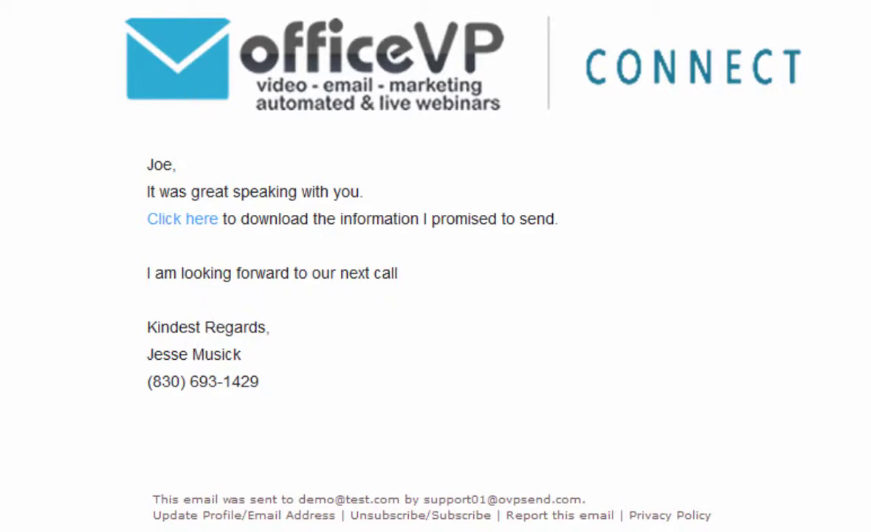
scroll(212, 319, down, 1)
click(249, 5)
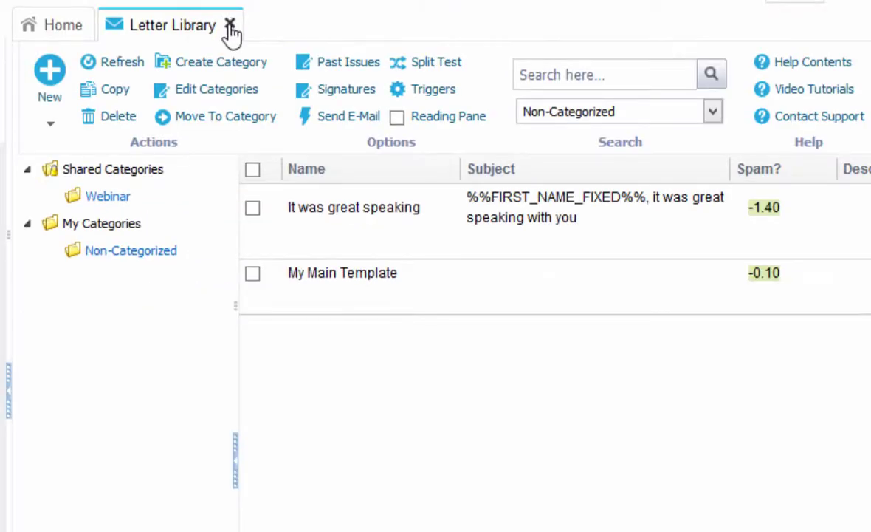
Close the Letter Library and open the Contacts list from Common Tasks.
click(229, 26)
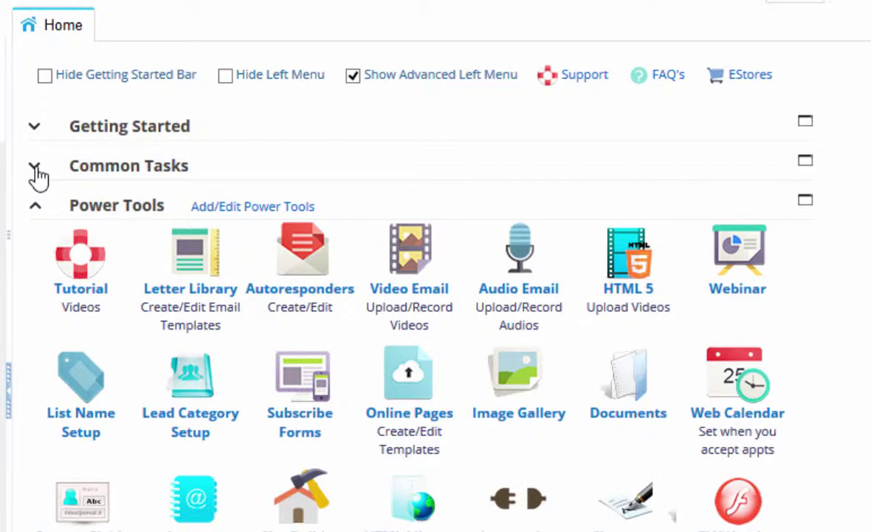
click(34, 170)
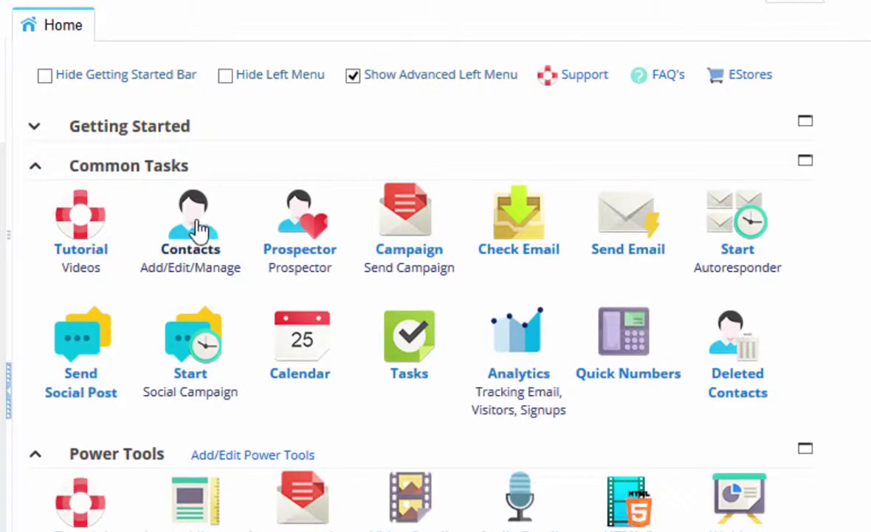
click(196, 225)
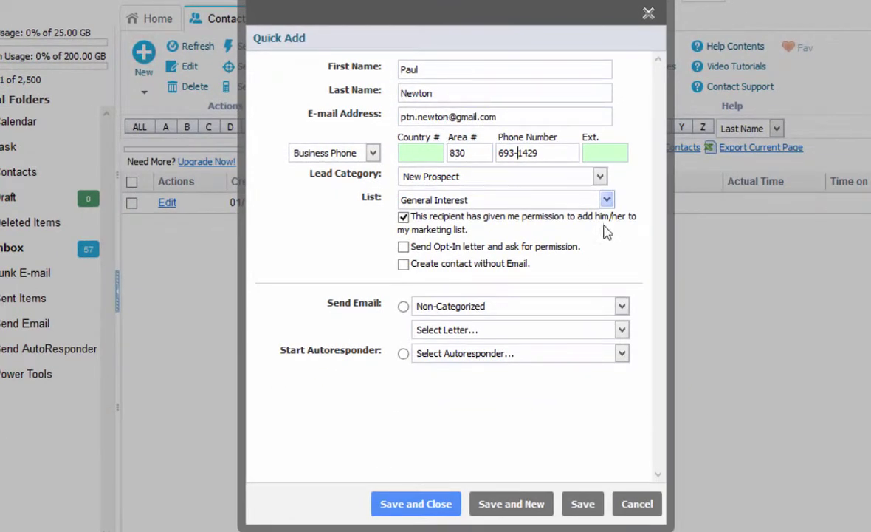
Move the new contact from General Interest to the Real Estate list.
click(607, 200)
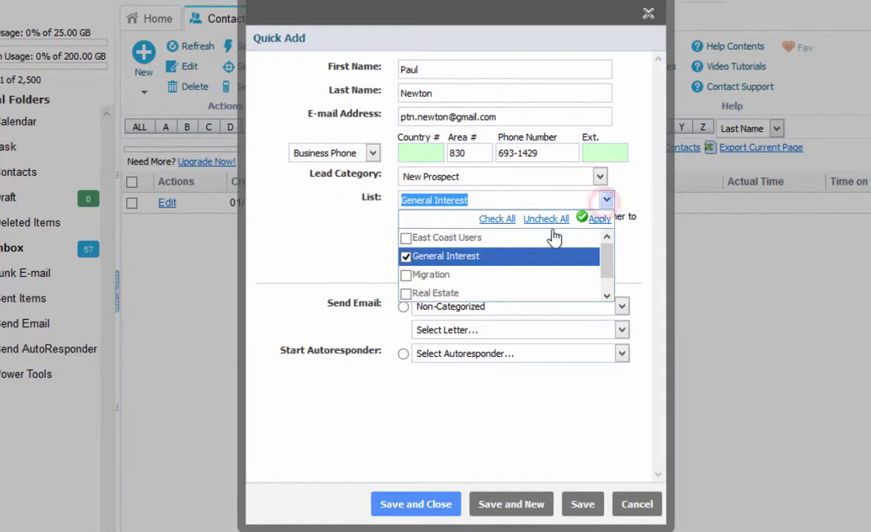
click(406, 257)
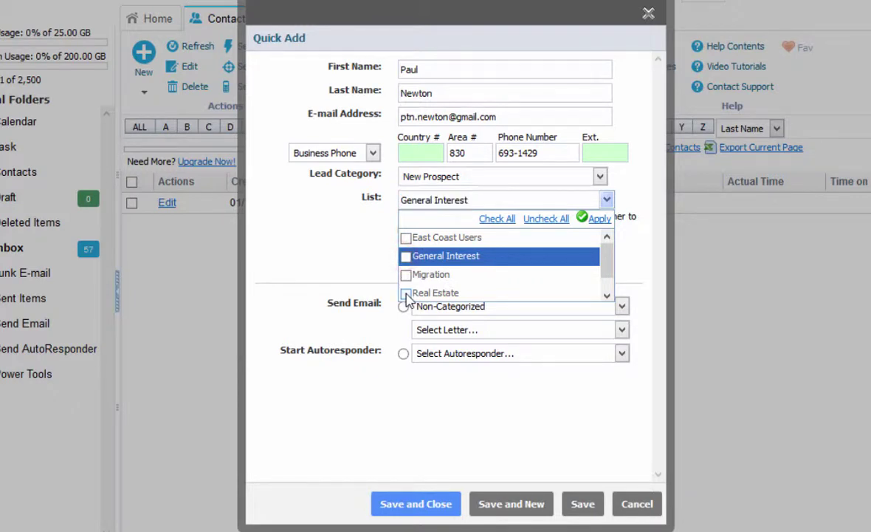
click(405, 295)
click(599, 219)
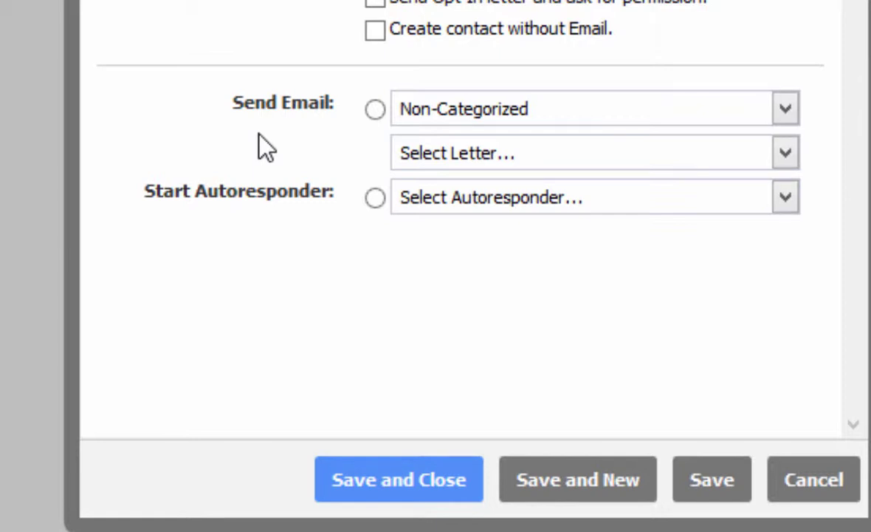
Set the Non-Categorized letter 'It was great speaking' to send on saving, then save and close.
click(251, 111)
click(447, 112)
click(448, 115)
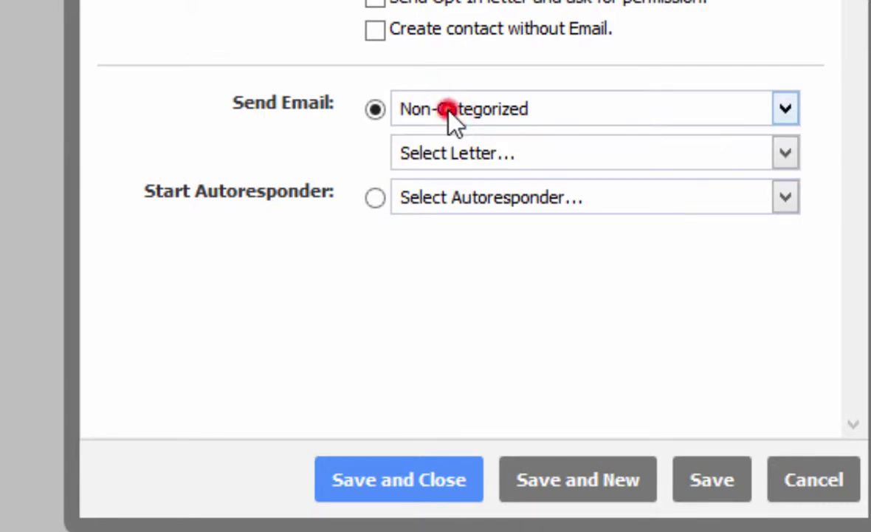
click(441, 151)
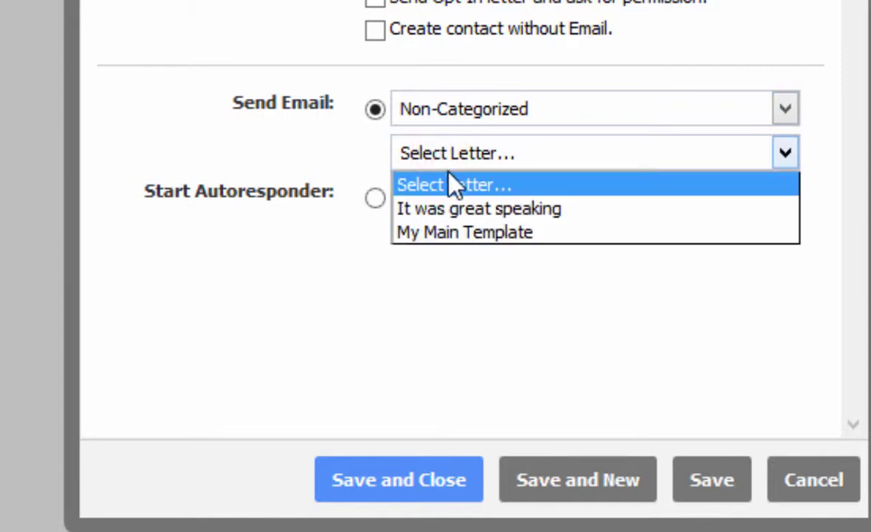
click(454, 211)
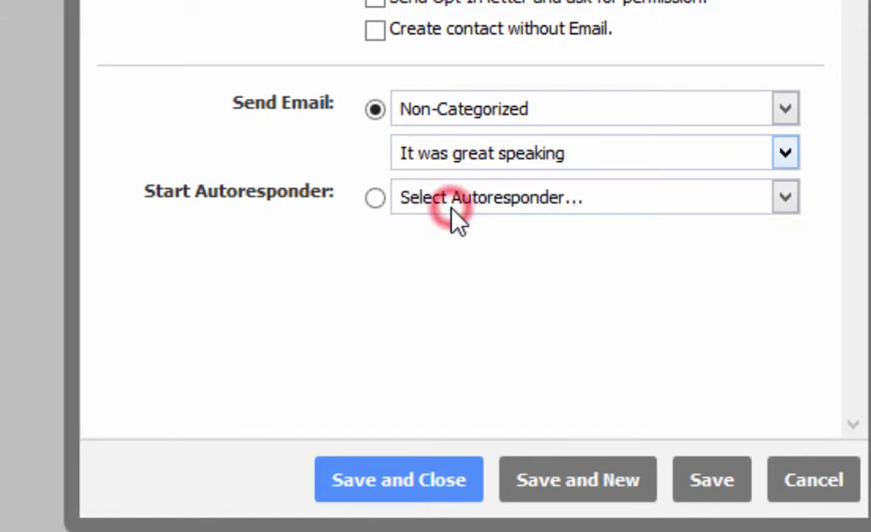
click(405, 481)
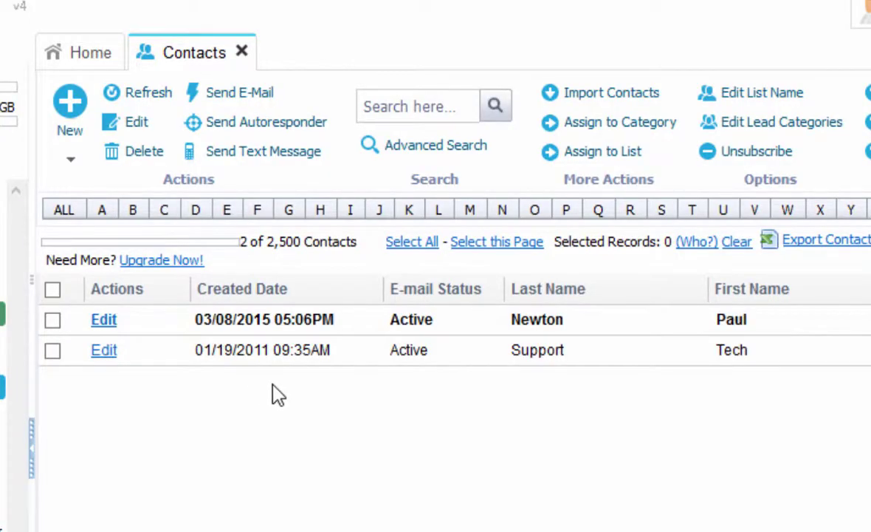
Open the new contact's record and start an e-mail to them using My Main Template.
click(104, 326)
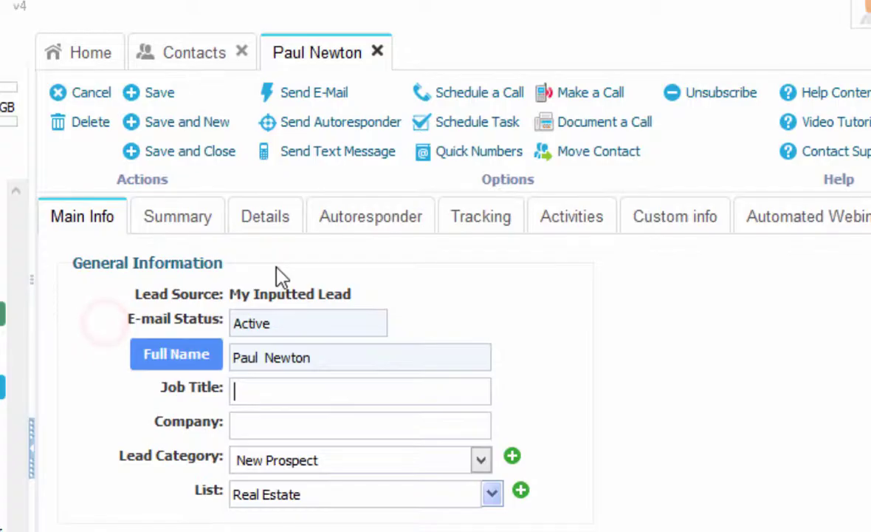
click(314, 94)
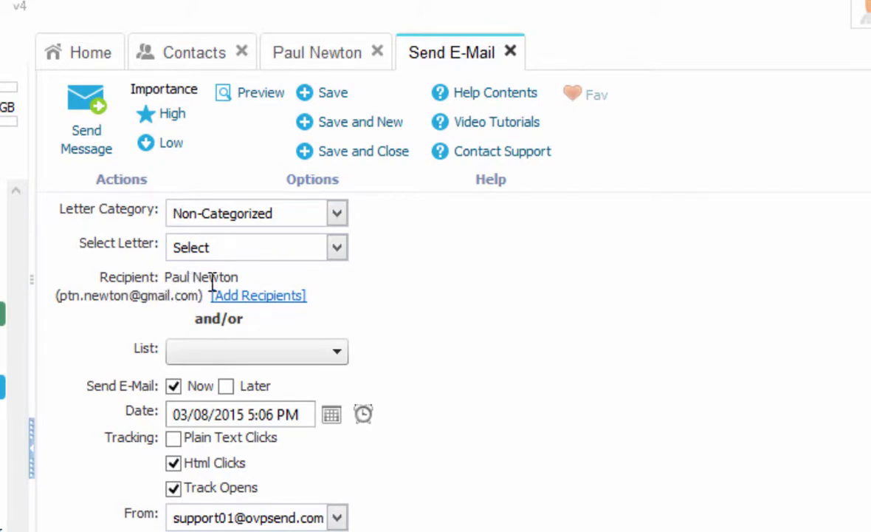
click(235, 249)
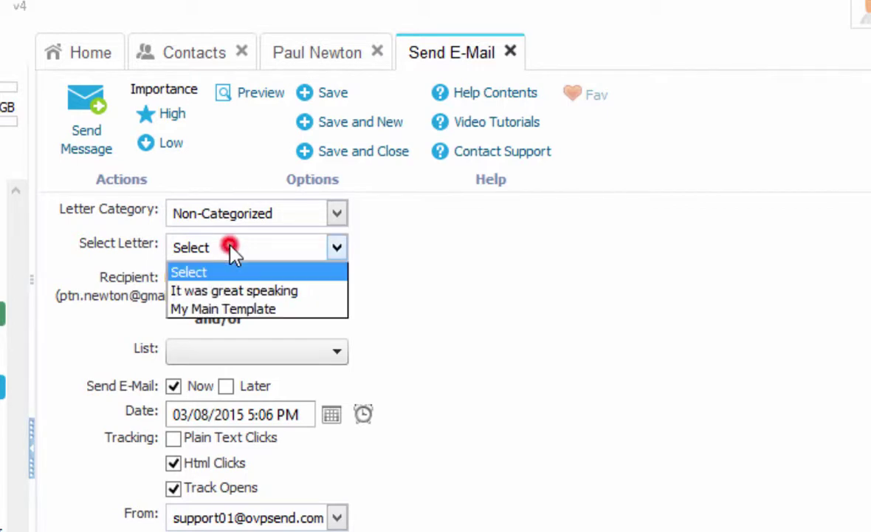
click(221, 310)
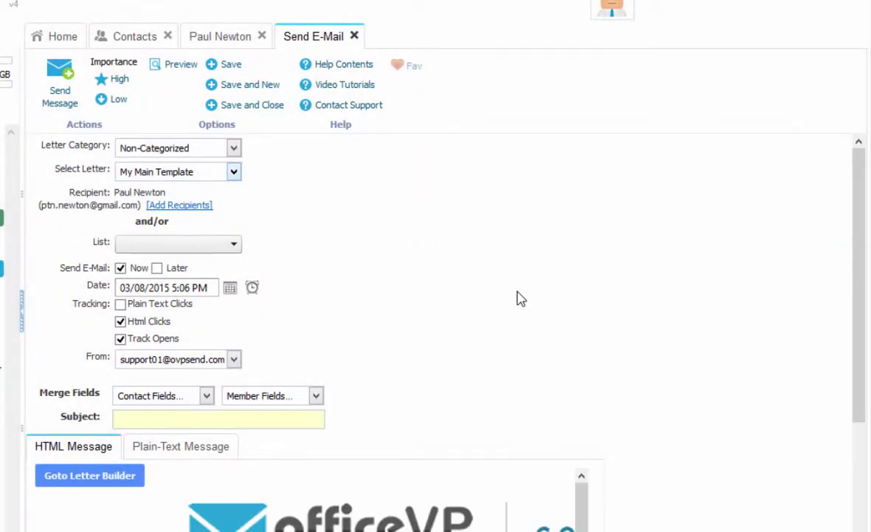
scroll(520, 296, down, 3)
scroll(517, 298, down, 2)
scroll(452, 301, down, 2)
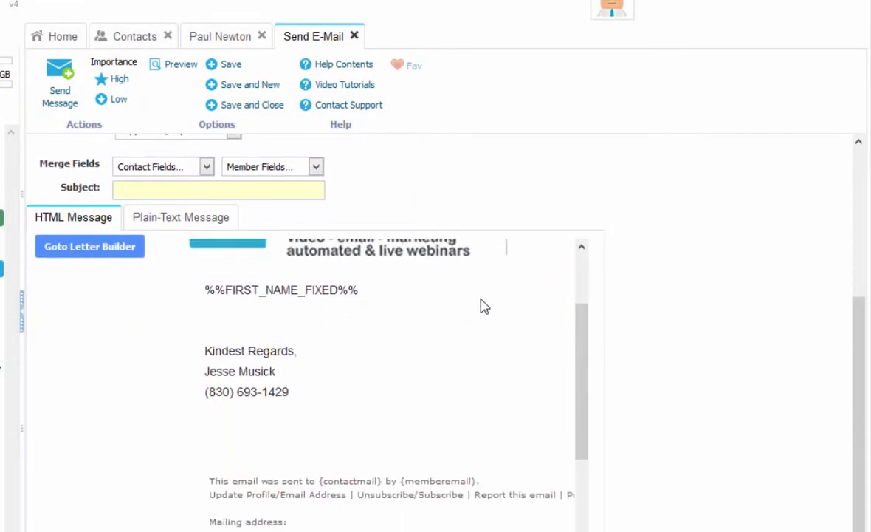
scroll(355, 274, up, 1)
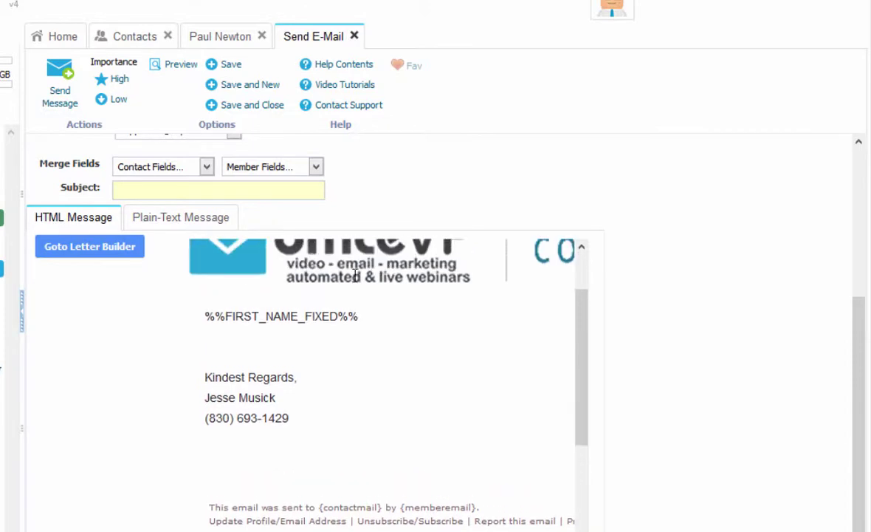
Paste 'Thanks for the follow up call.' and the automated-webinar link line under the greeting, then save.
click(86, 248)
mouse_move(577, 301)
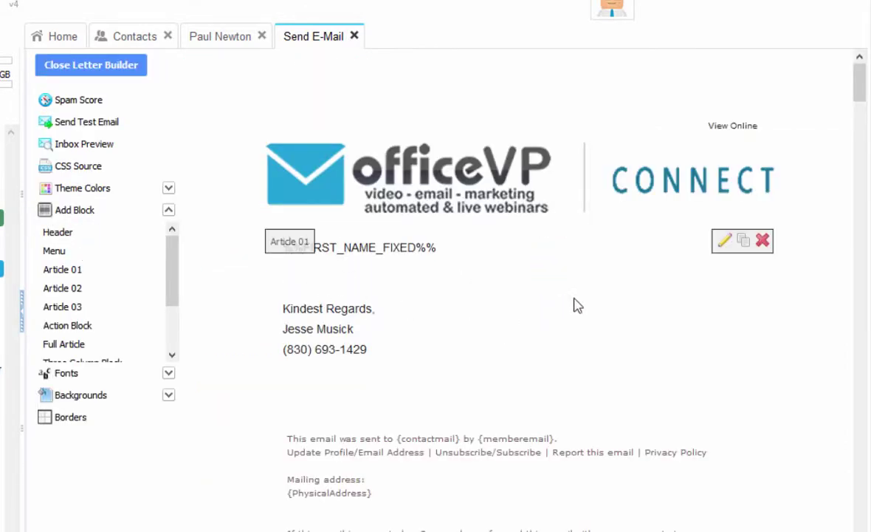
click(724, 242)
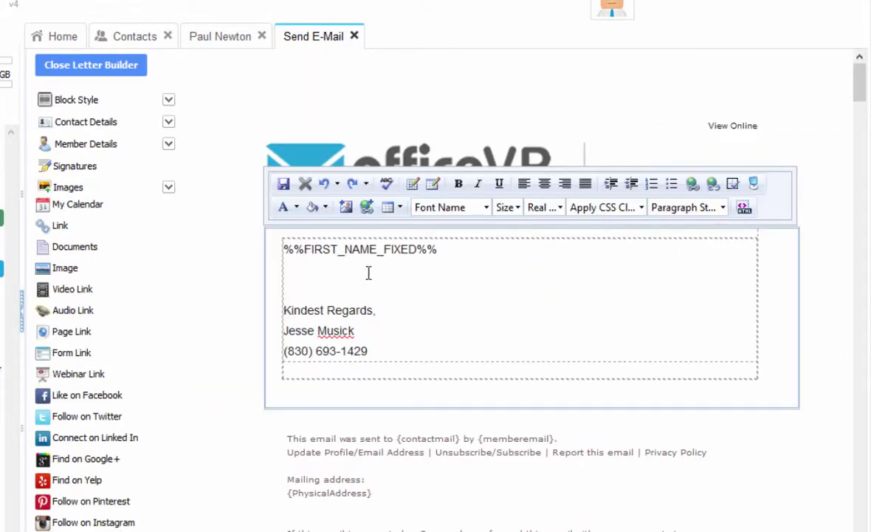
click(297, 277)
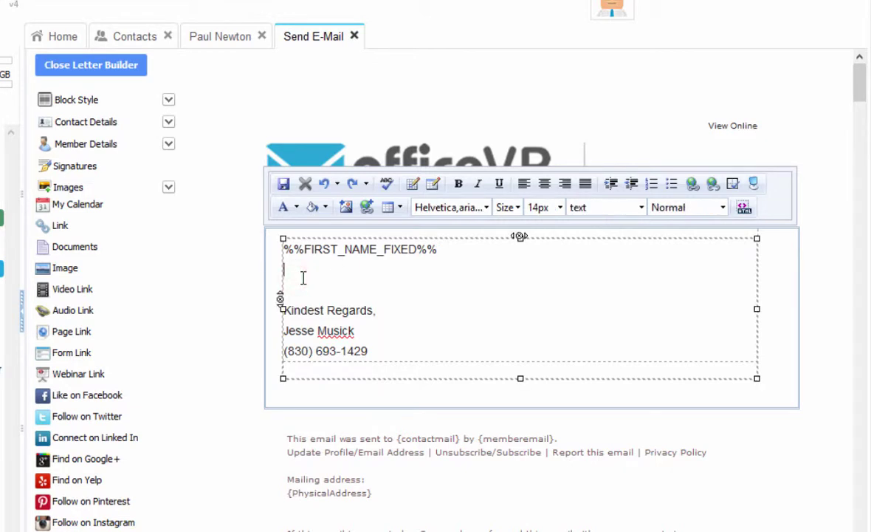
text(Thanks for the follow up call. Yes, you can find the info on our site http://www.officevp.com/automated-webinar/)
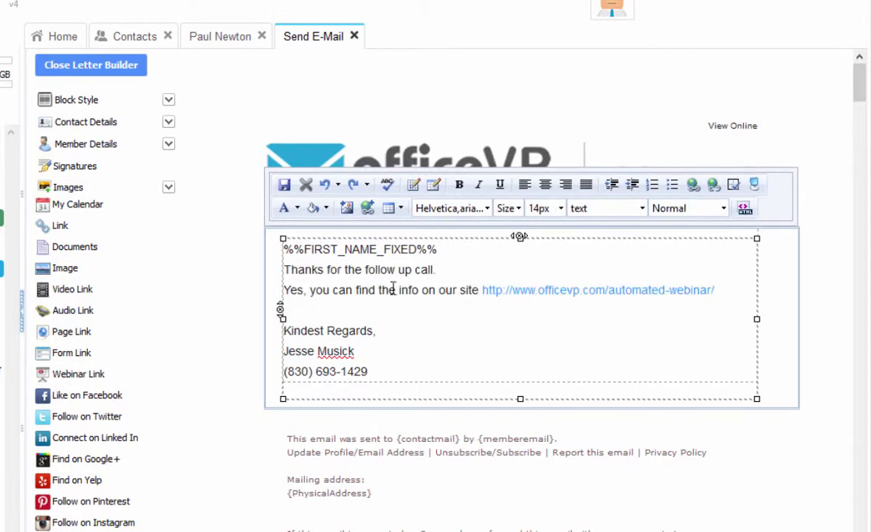
click(284, 185)
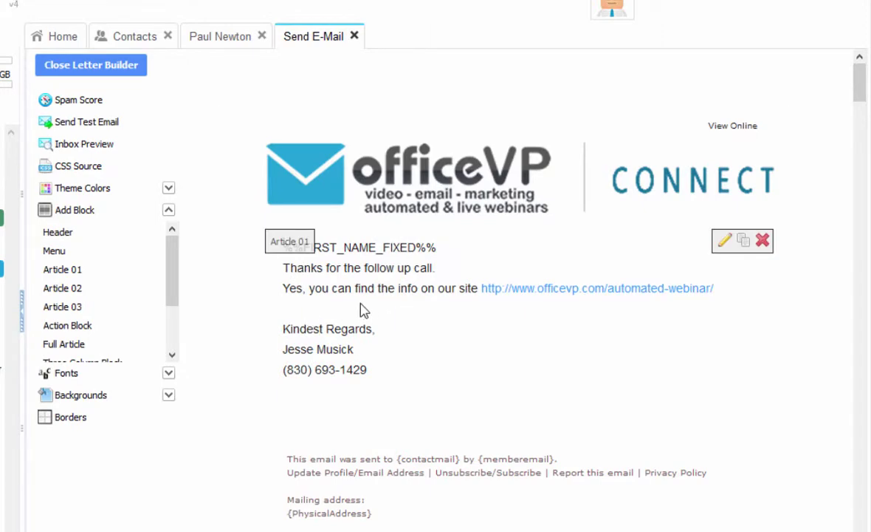
Back on the send form, paste the subject '%%FIRST_NAME_FIXED%%, this is the link' and send the email.
click(95, 66)
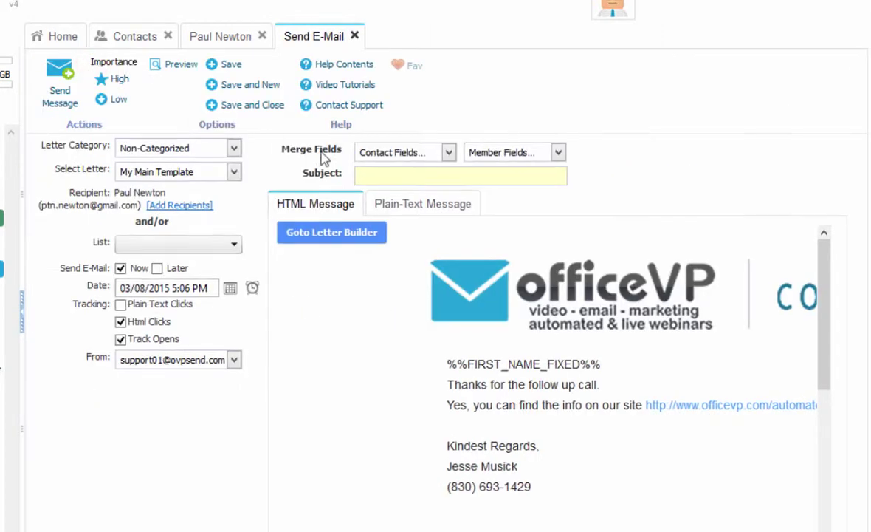
click(369, 176)
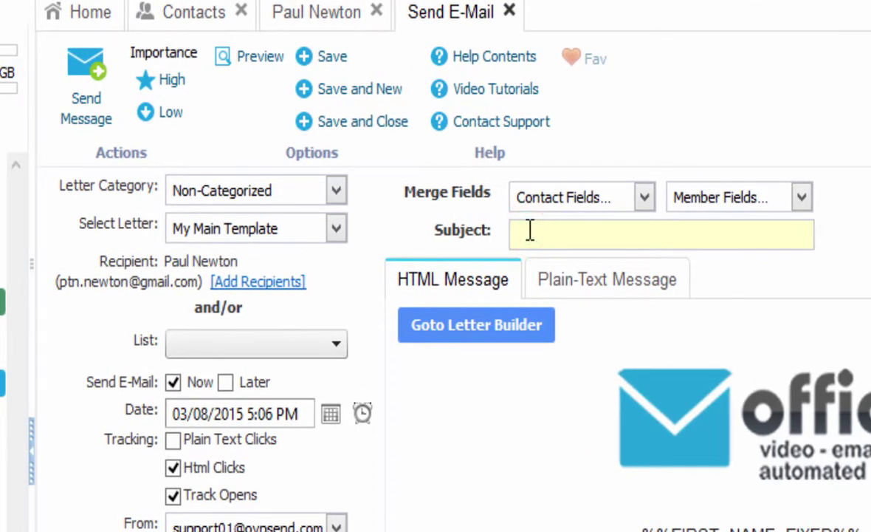
text(%%FIRST_NAME_FIXED%%, this is the link)
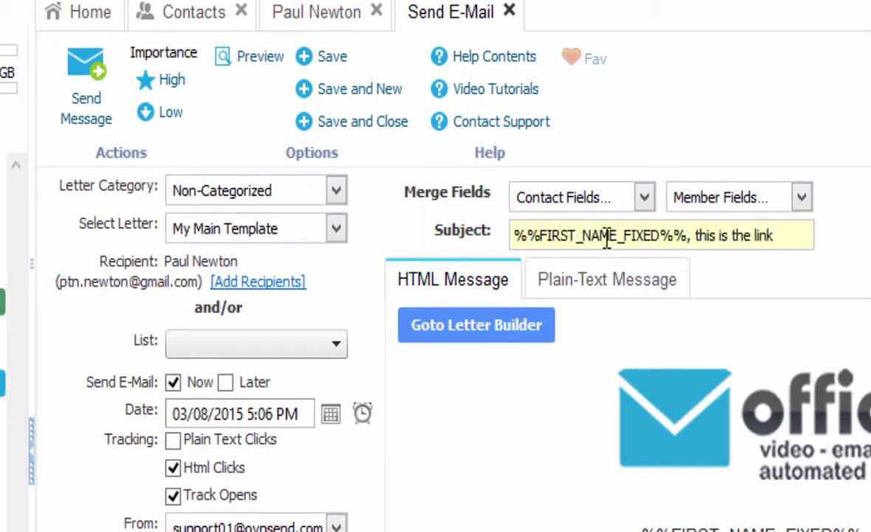
click(87, 74)
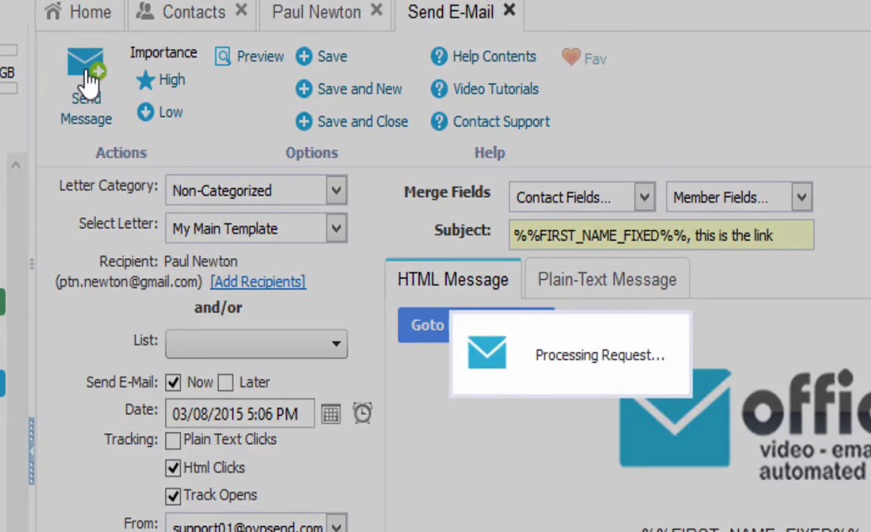